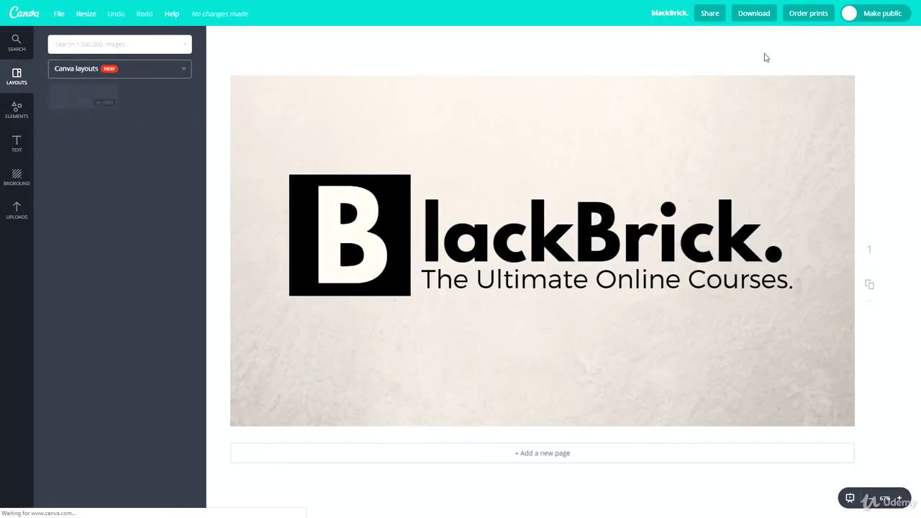
pyautogui.click(752, 15)
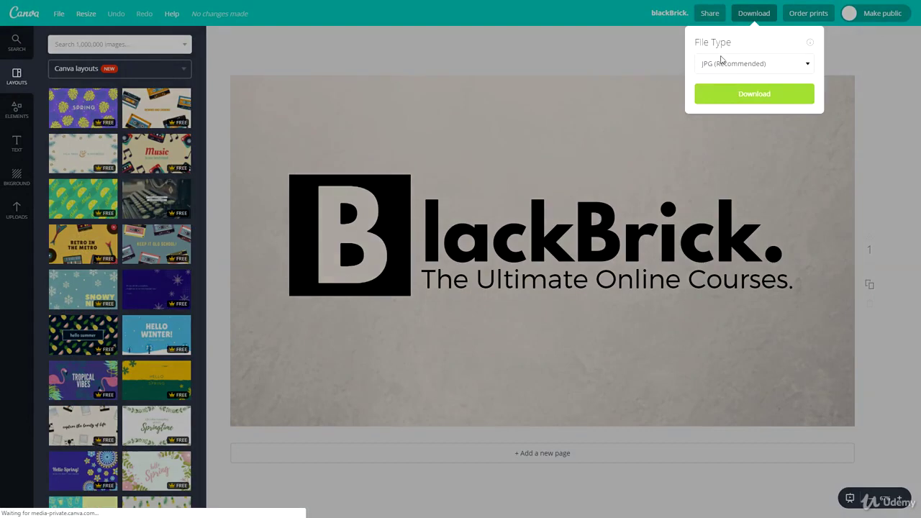
pyautogui.click(722, 62)
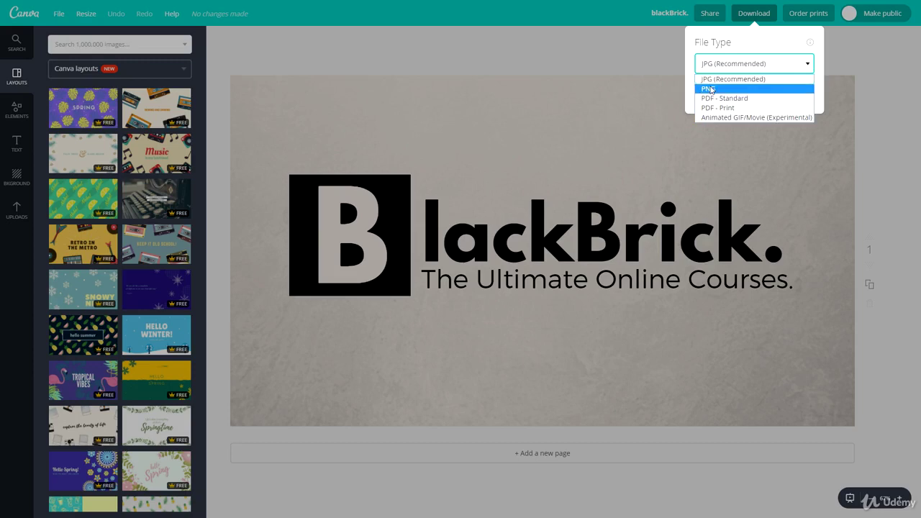
pyautogui.click(710, 88)
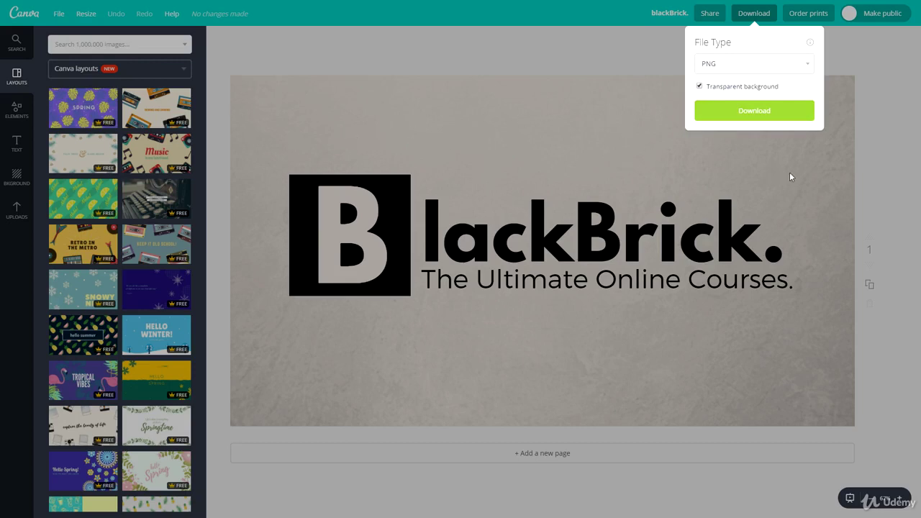
pyautogui.click(723, 67)
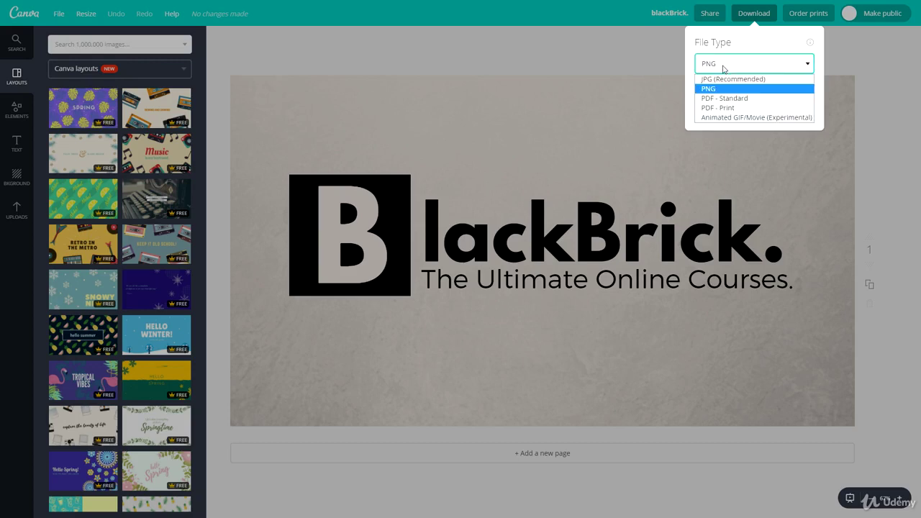
pyautogui.click(727, 79)
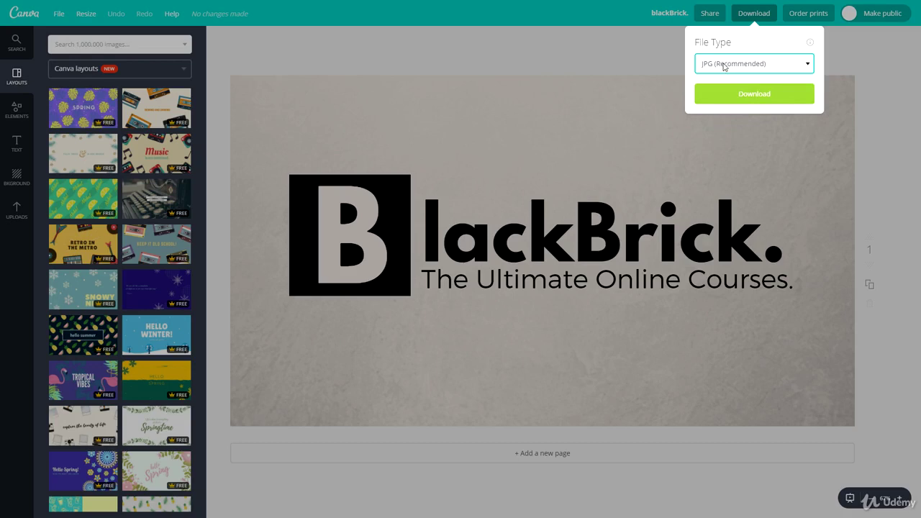
pyautogui.click(724, 66)
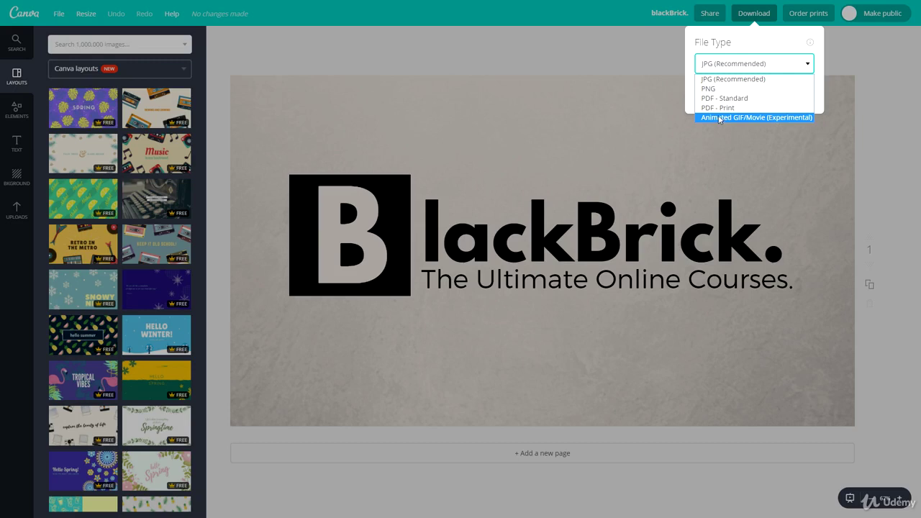
pyautogui.click(728, 80)
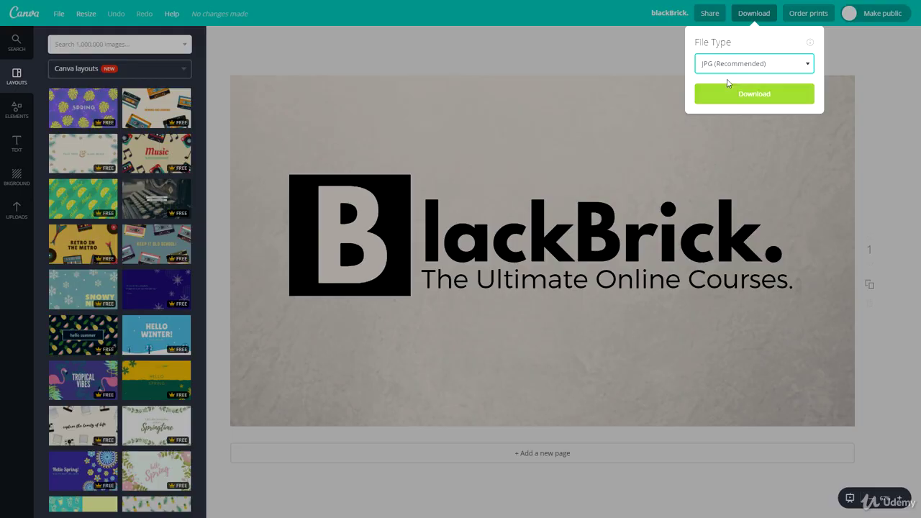
# Download the design as blackBrick.jpg and open it from the download bar.
pyautogui.click(750, 95)
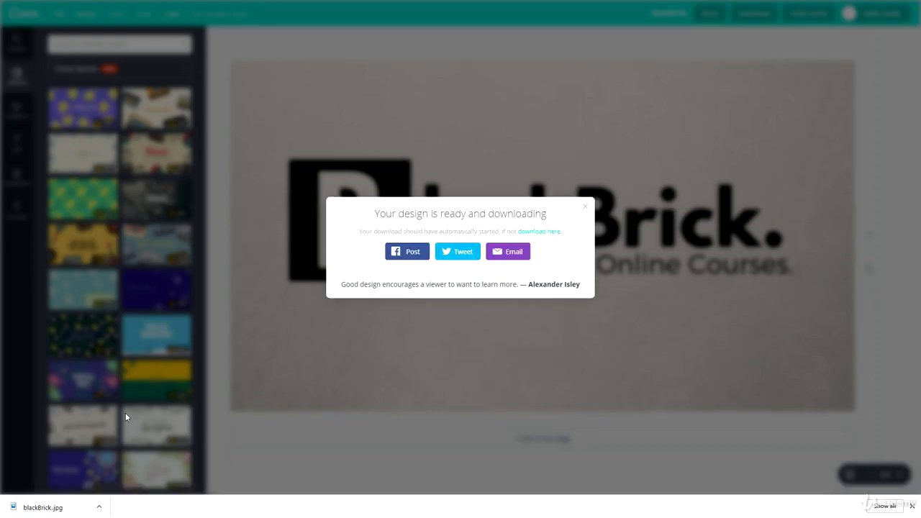
pyautogui.click(57, 508)
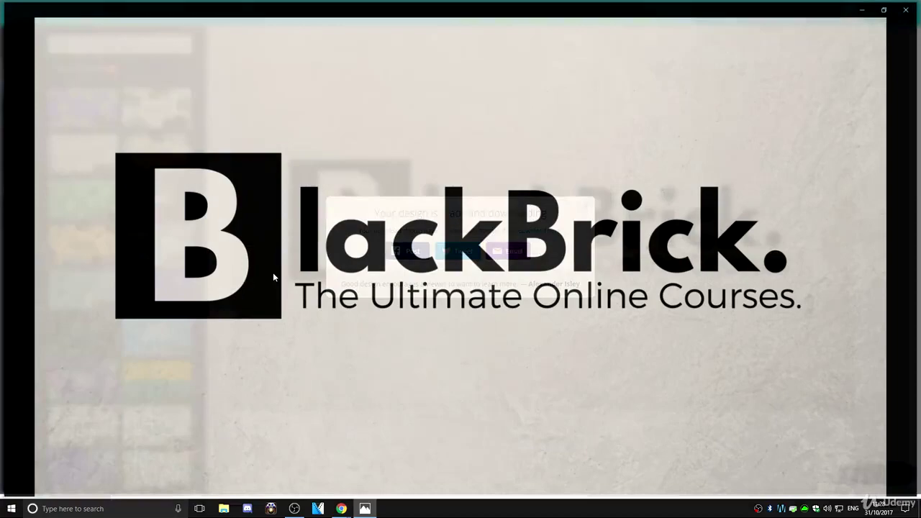
# Close the Photos window showing blackBrick.jpg.
pyautogui.click(910, 5)
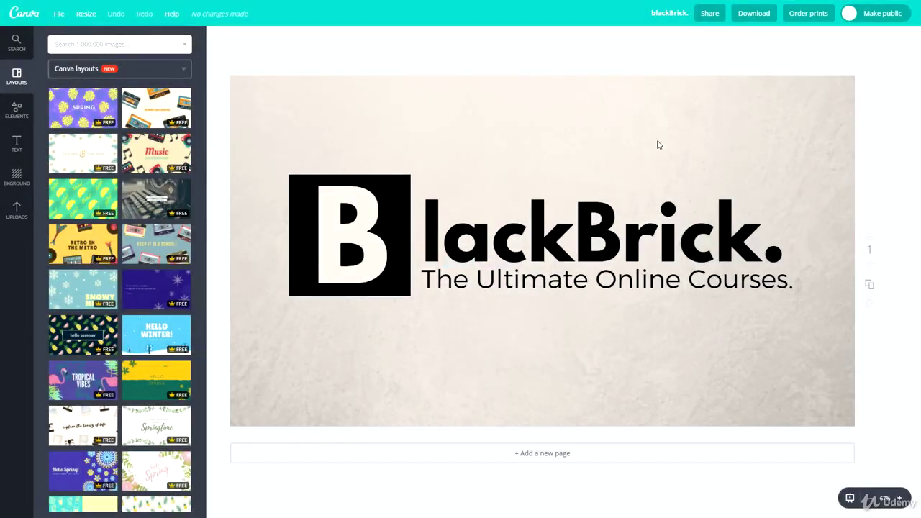
# Set the download file type to Animated GIF/Movie and preview the animation.
pyautogui.click(748, 16)
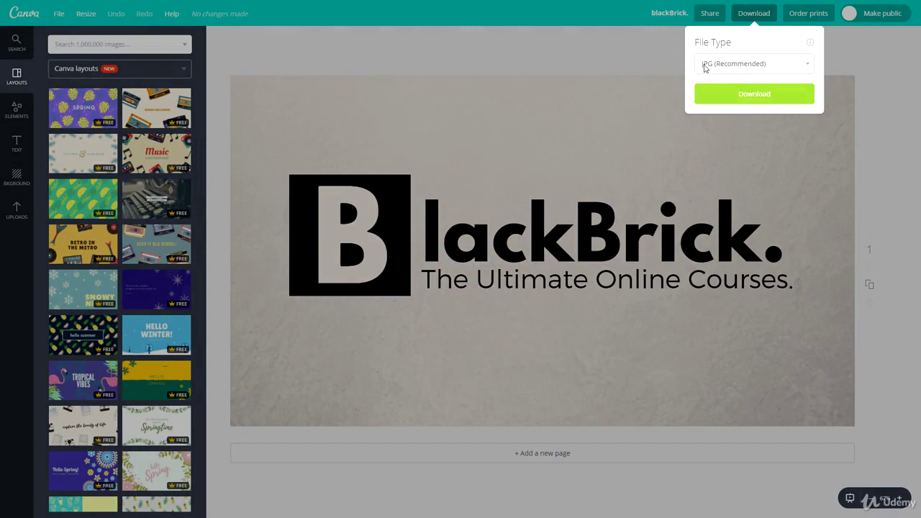
pyautogui.click(704, 65)
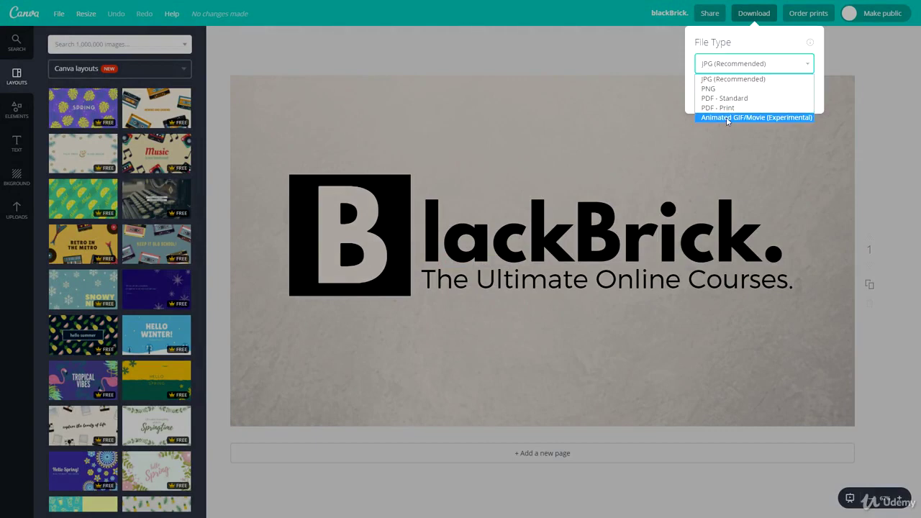
pyautogui.click(727, 119)
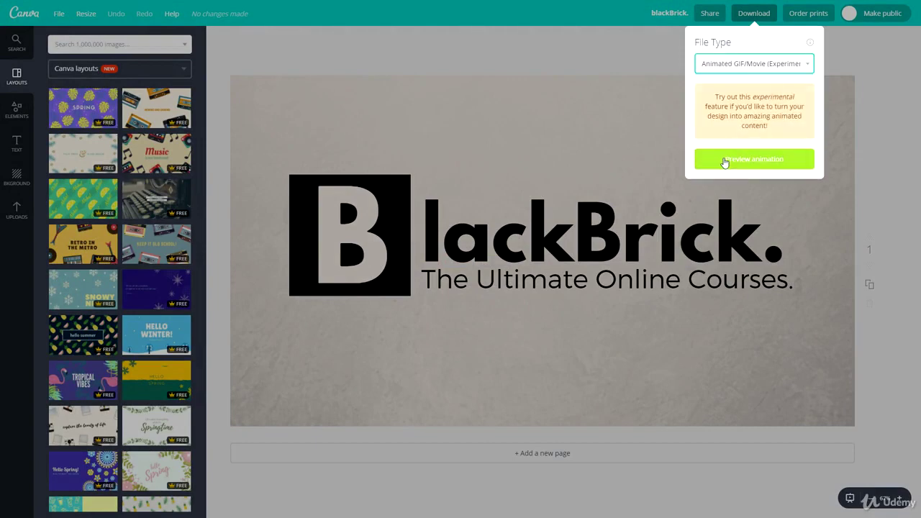
pyautogui.click(723, 165)
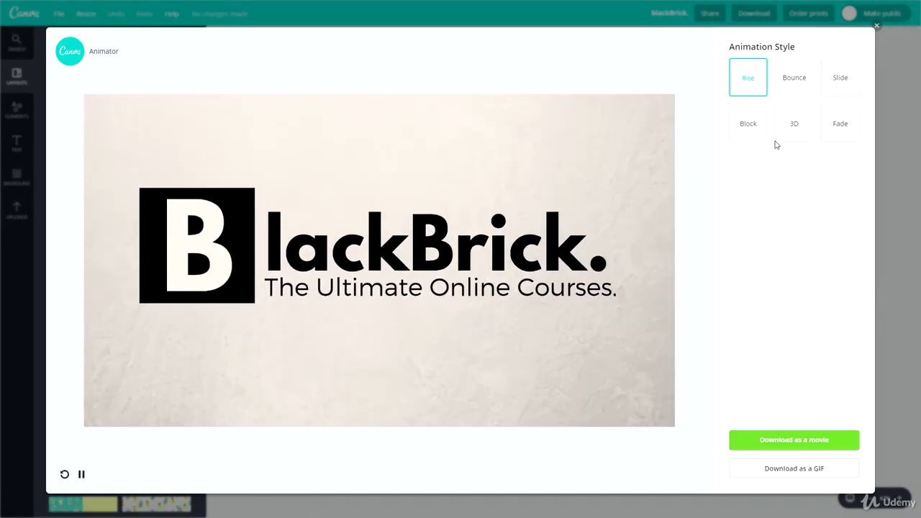
# Try the Bounce, Slide, Block, 3D and Fade styles, then download the Rise animation as GIF.
pyautogui.click(799, 85)
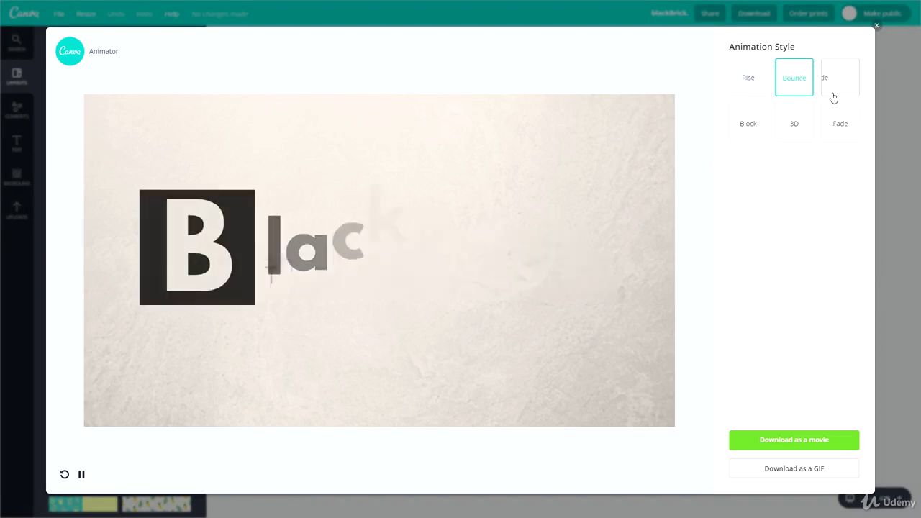
pyautogui.click(844, 80)
pyautogui.click(744, 136)
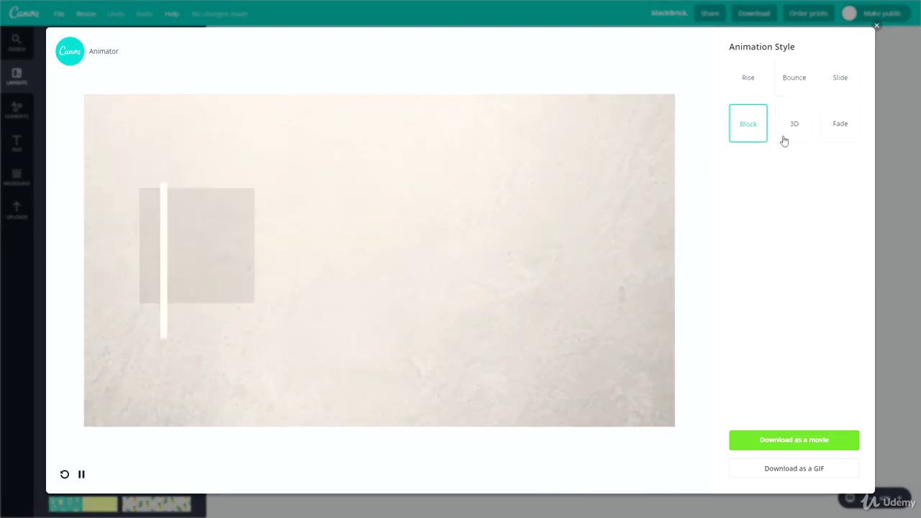
pyautogui.click(796, 133)
pyautogui.click(839, 131)
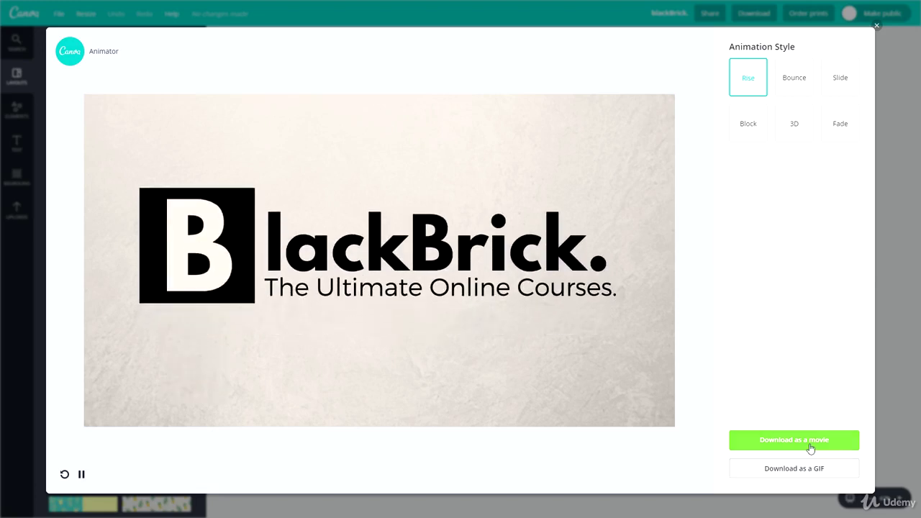
pyautogui.click(818, 467)
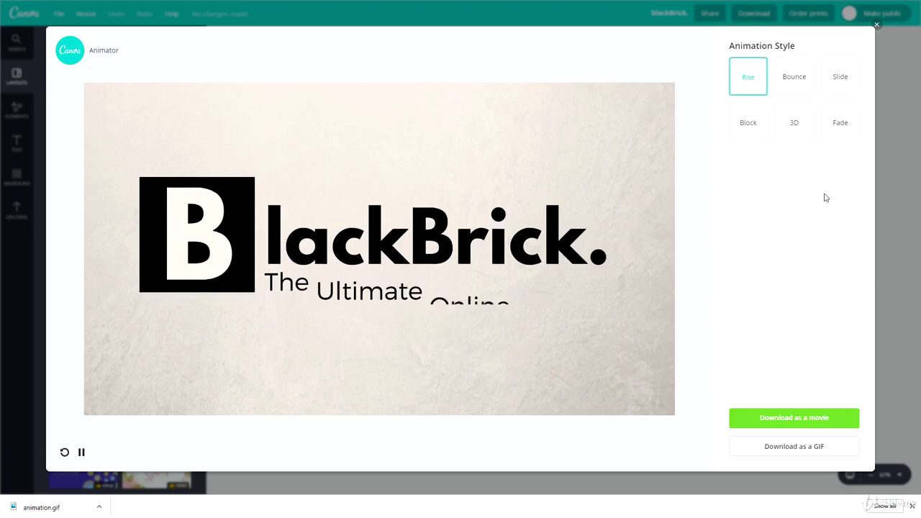
# Open animation.gif in Photos to confirm the logo animation plays.
pyautogui.click(41, 507)
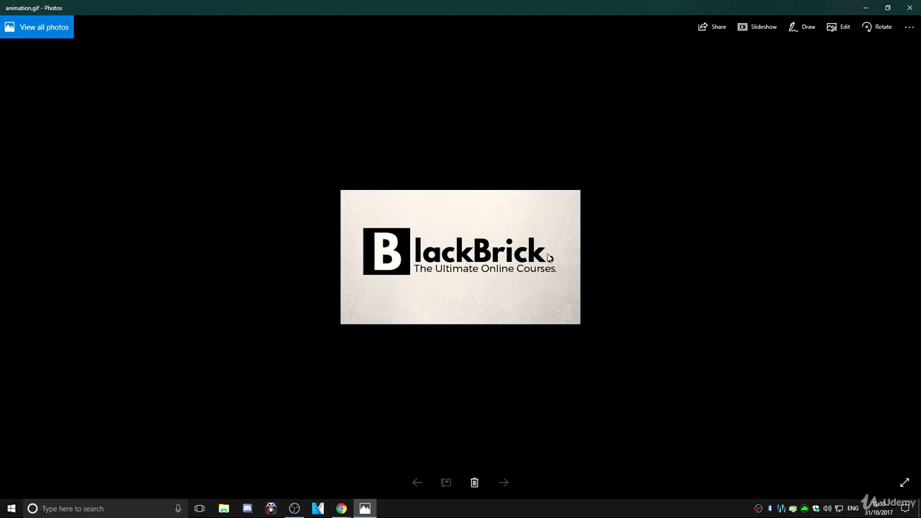
# Close the GIF viewer, export the Rise animation as a movie, and open animation.mp4.
pyautogui.click(909, 7)
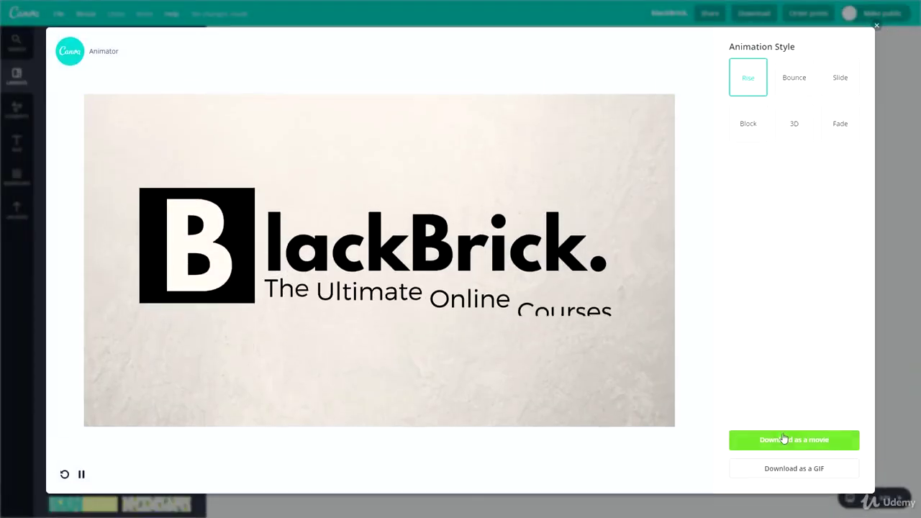
pyautogui.click(784, 440)
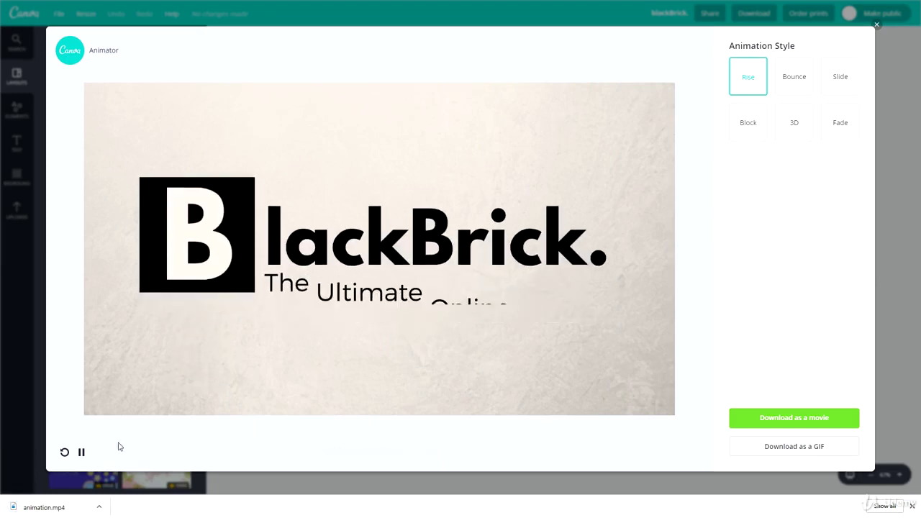
pyautogui.click(43, 509)
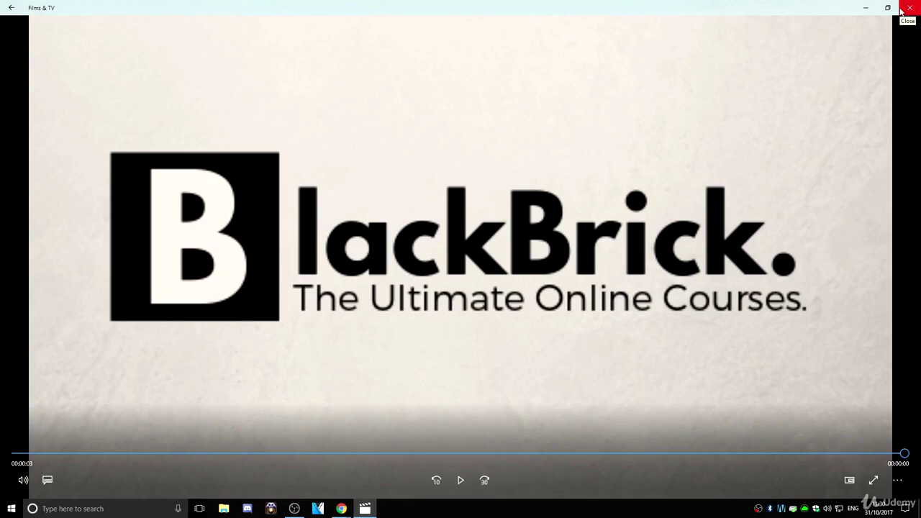
# Close Films & TV after watching animation.mp4.
pyautogui.click(918, 4)
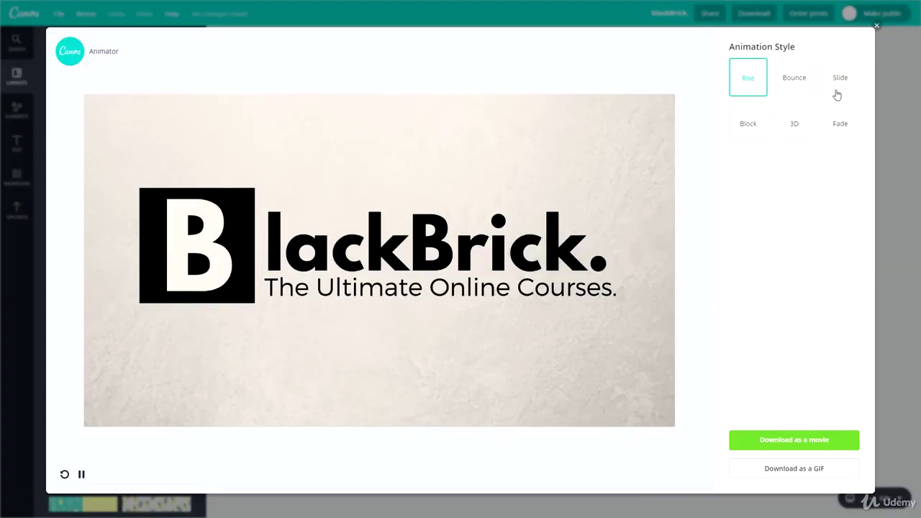
# Preview the Bounce, Slide, 3D and Block animation styles, then close the Animator.
pyautogui.click(792, 90)
pyautogui.click(834, 85)
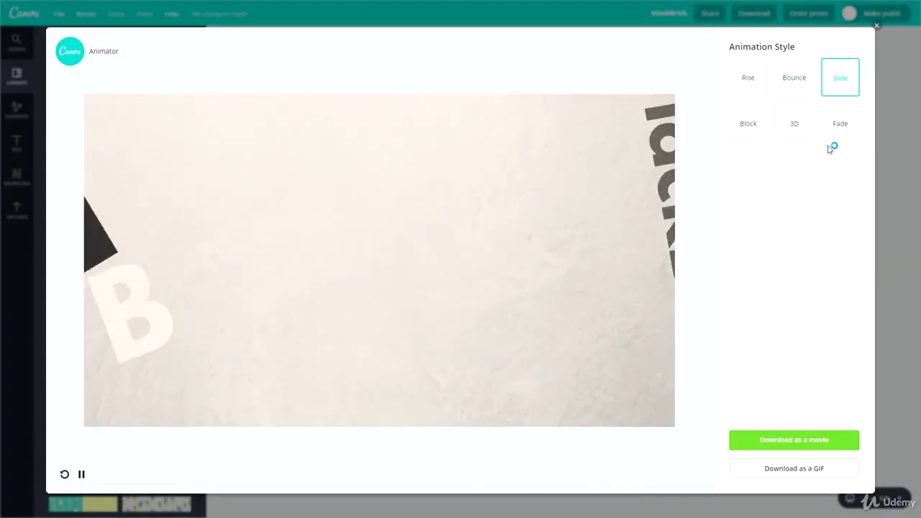
pyautogui.click(792, 137)
pyautogui.click(747, 129)
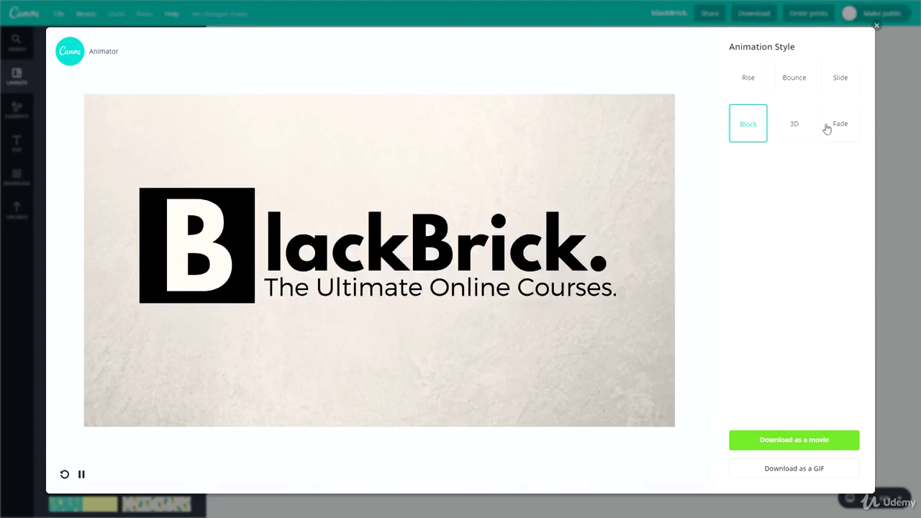
pyautogui.click(877, 28)
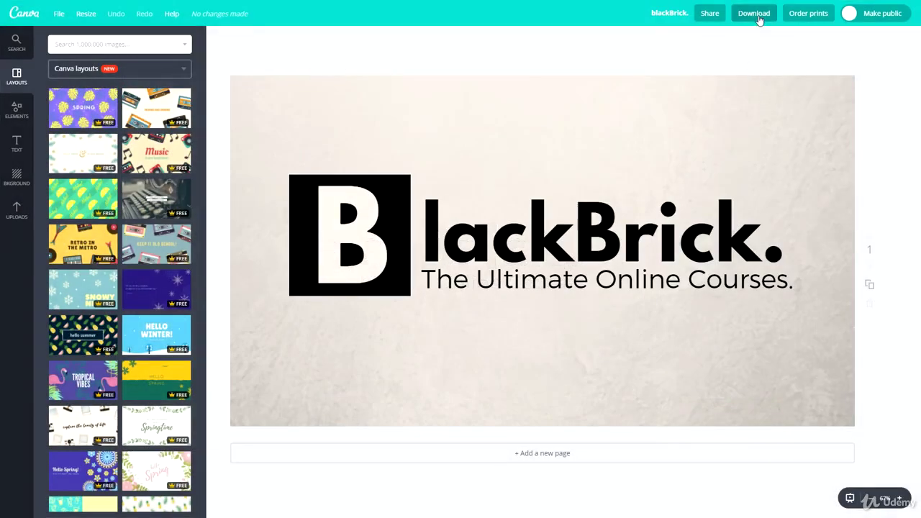
# Look over the Download file type options, dismiss them, and select the textured background image.
pyautogui.click(759, 19)
pyautogui.click(737, 65)
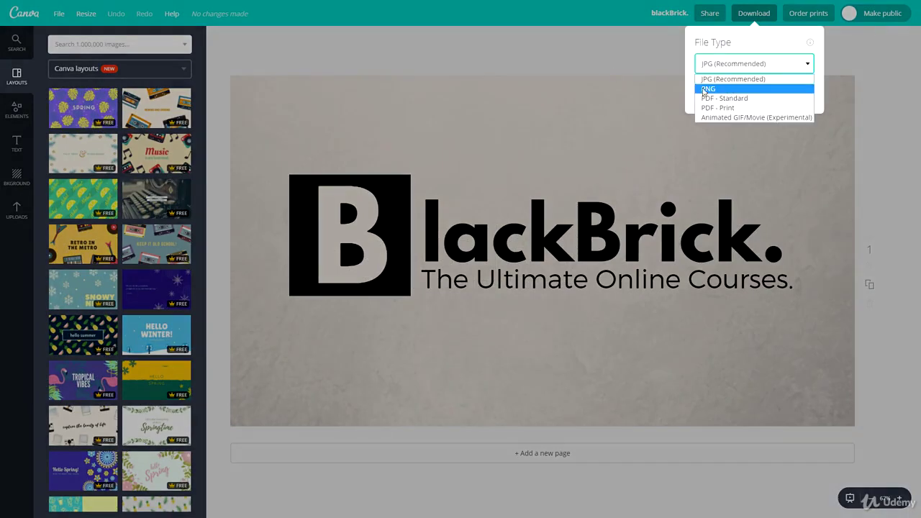
pyautogui.click(550, 51)
pyautogui.click(437, 122)
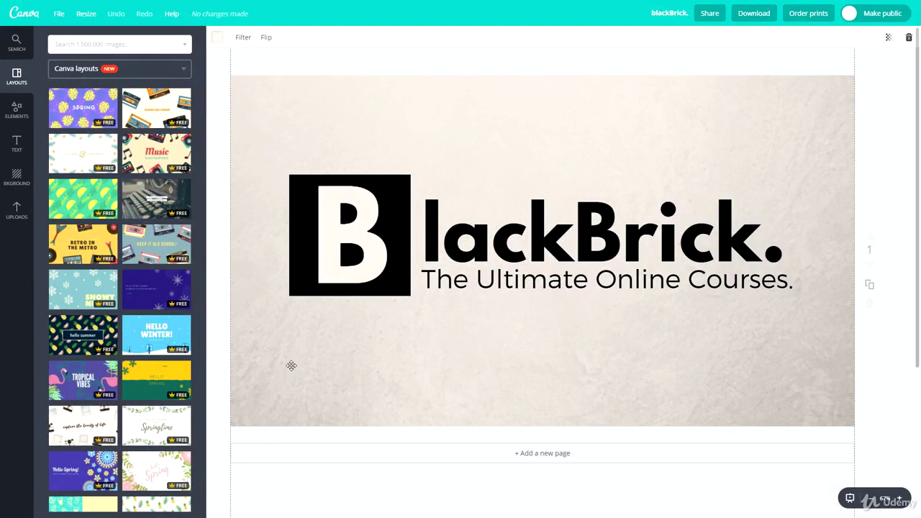
# Delete the textured background and download the logo as a PNG with transparent background.
pyautogui.press('Delete')
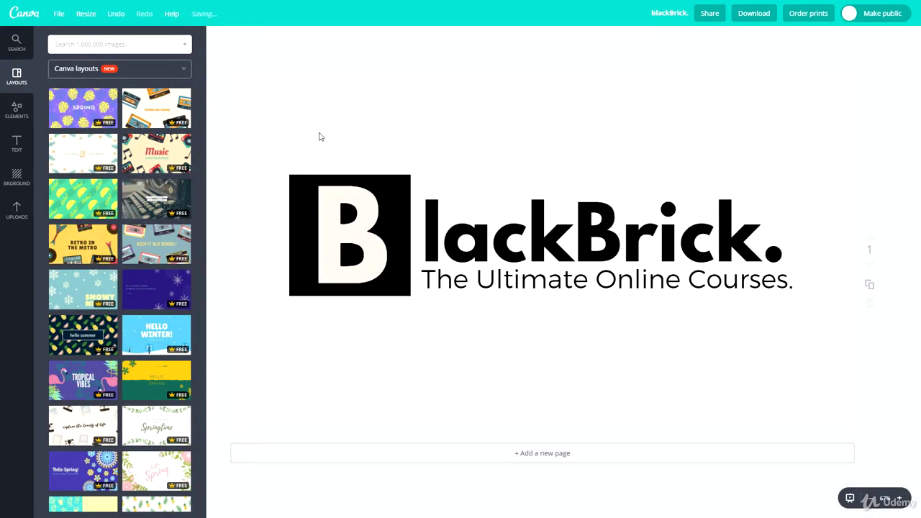
pyautogui.click(757, 14)
pyautogui.click(724, 65)
pyautogui.click(711, 94)
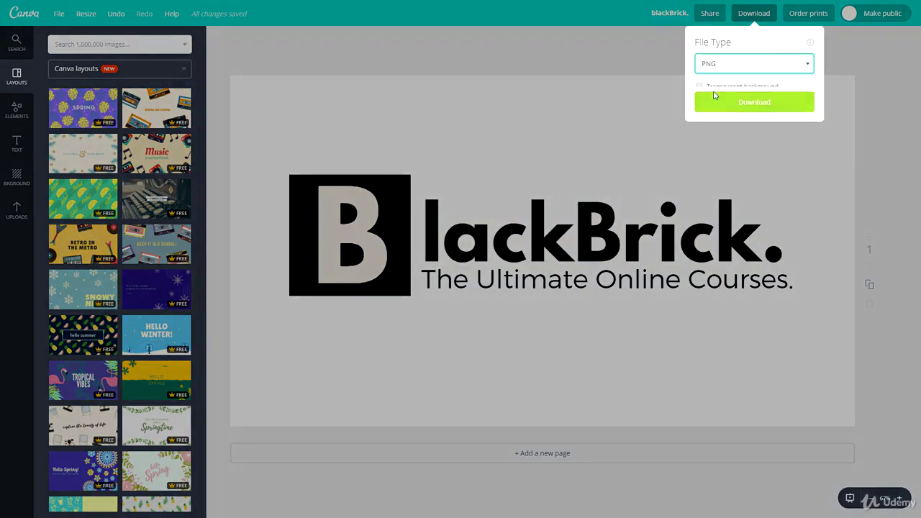
pyautogui.click(717, 87)
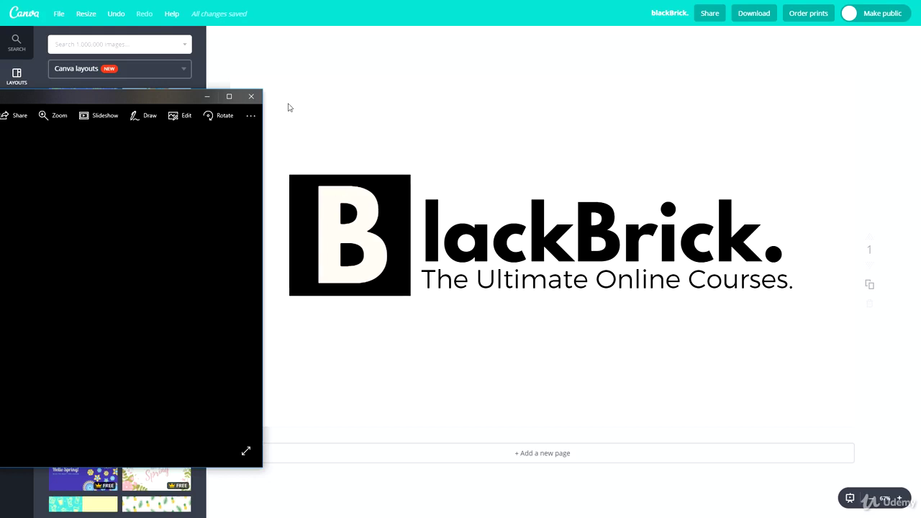
# Close Photos and change the B square's colour to grey.
pyautogui.click(252, 96)
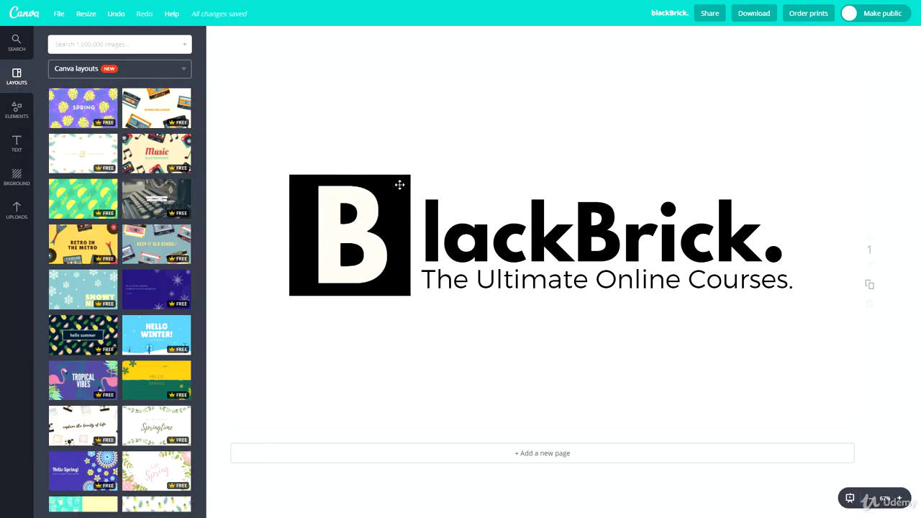
pyautogui.click(402, 212)
pyautogui.click(217, 38)
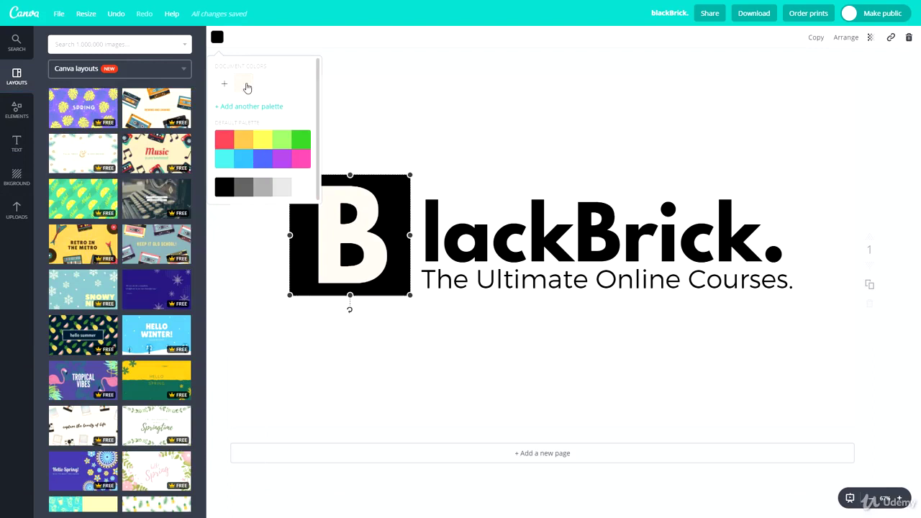
pyautogui.click(263, 187)
pyautogui.click(524, 267)
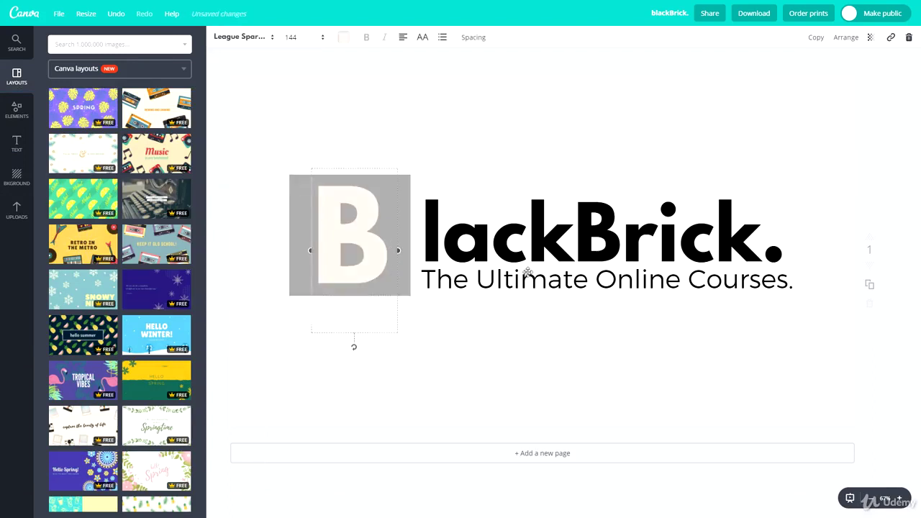
pyautogui.click(516, 397)
# Set the Download file type to PNG.
pyautogui.click(754, 13)
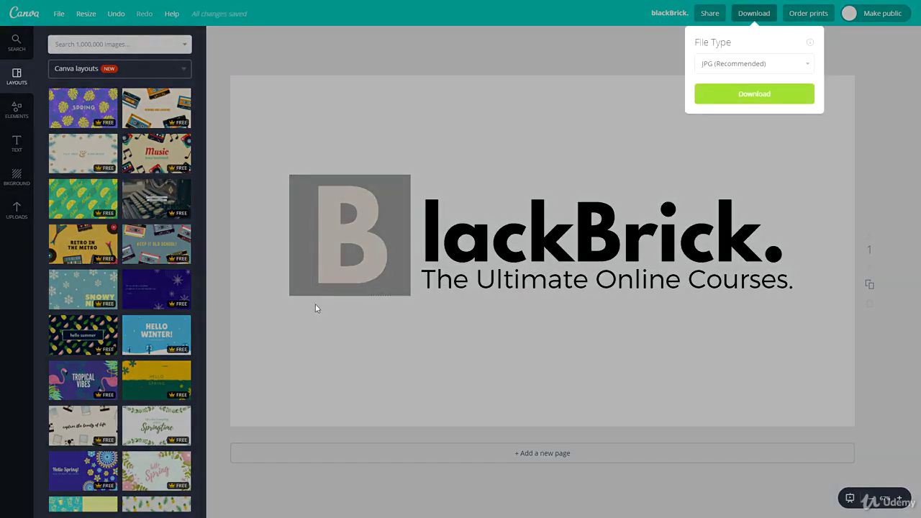
pyautogui.click(372, 202)
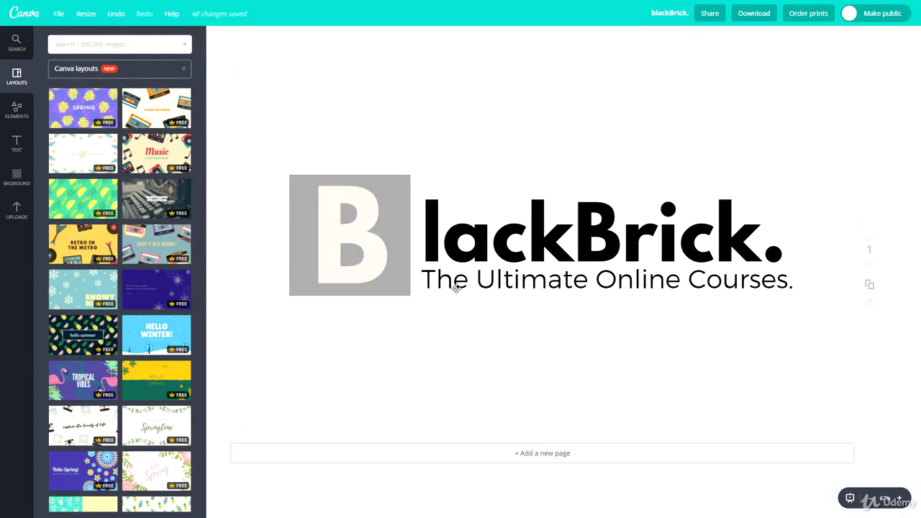
pyautogui.click(754, 13)
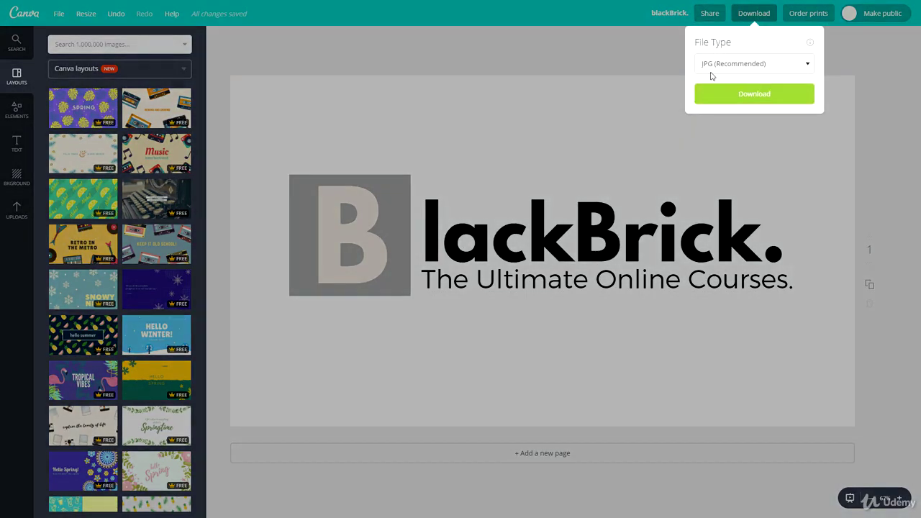
pyautogui.click(712, 72)
pyautogui.click(711, 86)
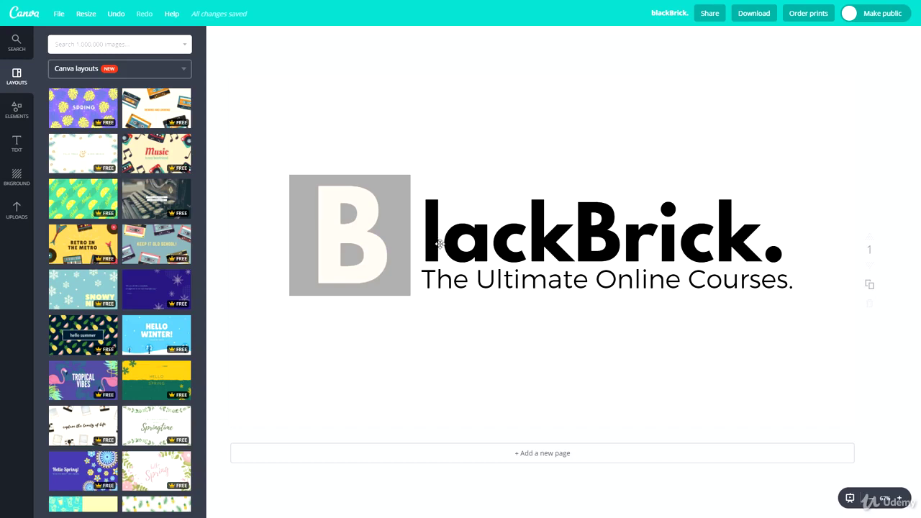
# Undo twice to restore the black B square and the textured background.
pyautogui.click(467, 236)
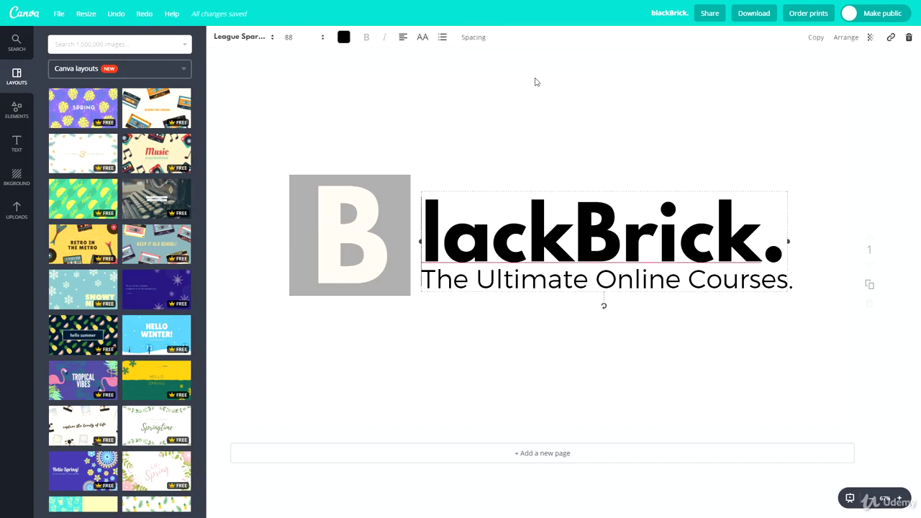
pyautogui.hotkey('ctrl', 'z')
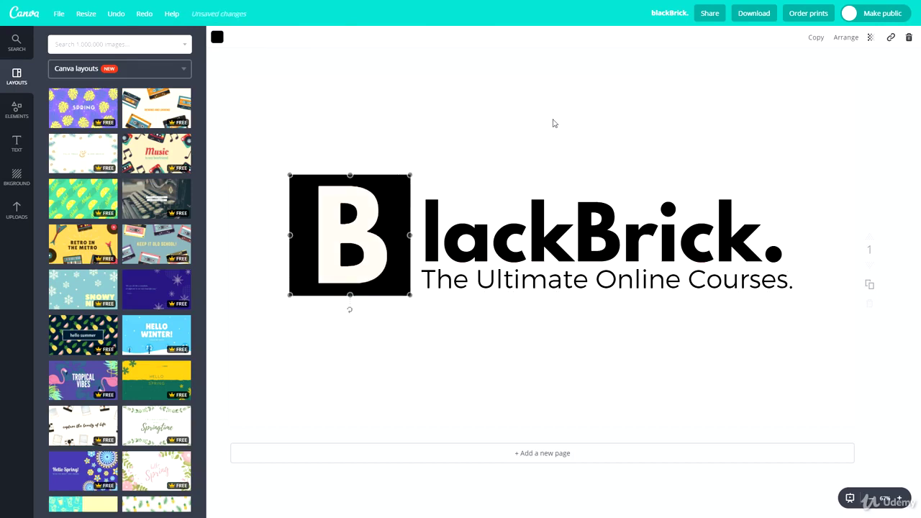
pyautogui.hotkey('ctrl', 'z')
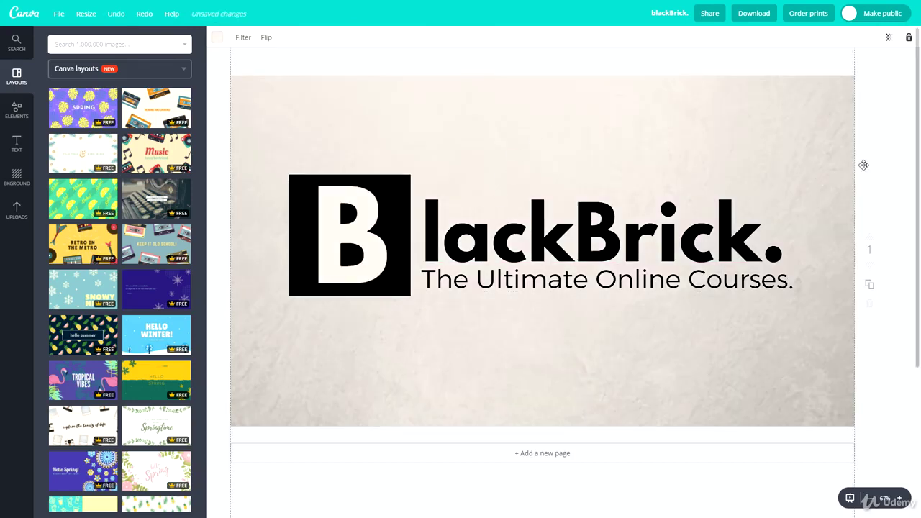
# Deselect the background and download the design as a PDF Print file.
pyautogui.click(888, 202)
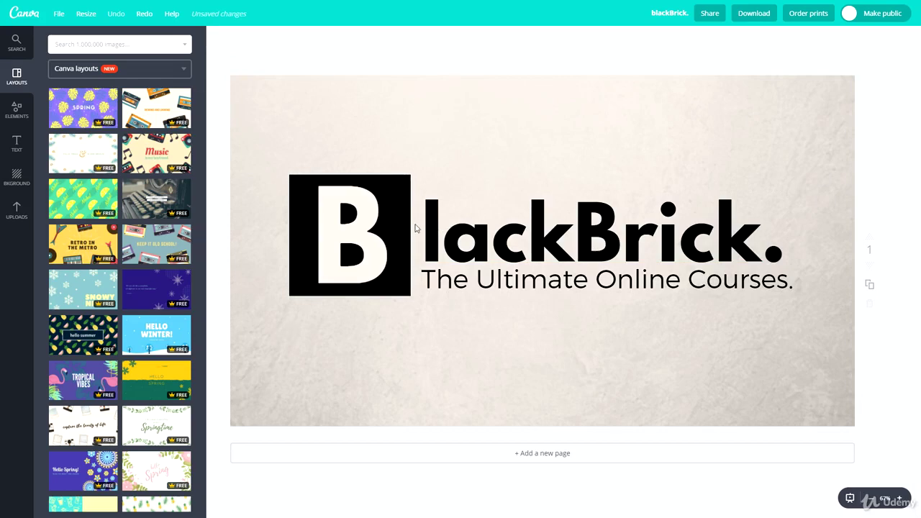
pyautogui.click(753, 13)
pyautogui.click(723, 65)
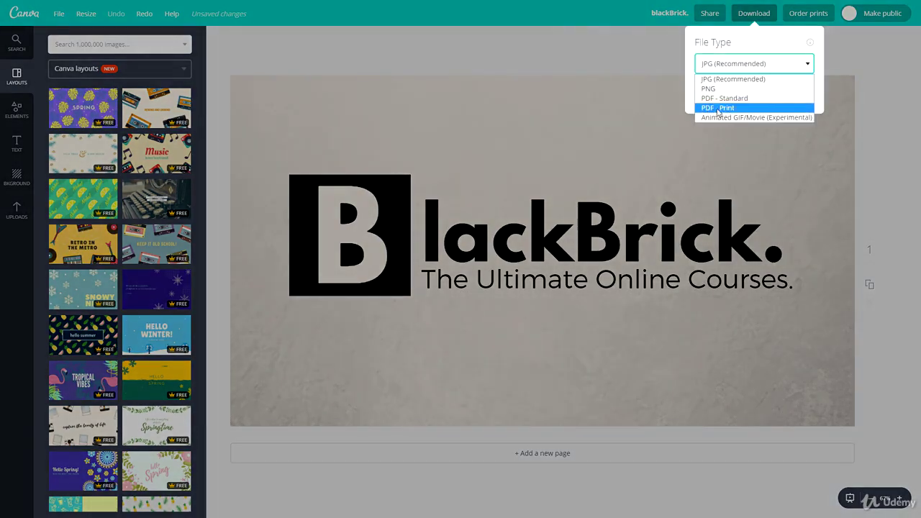
pyautogui.click(885, 74)
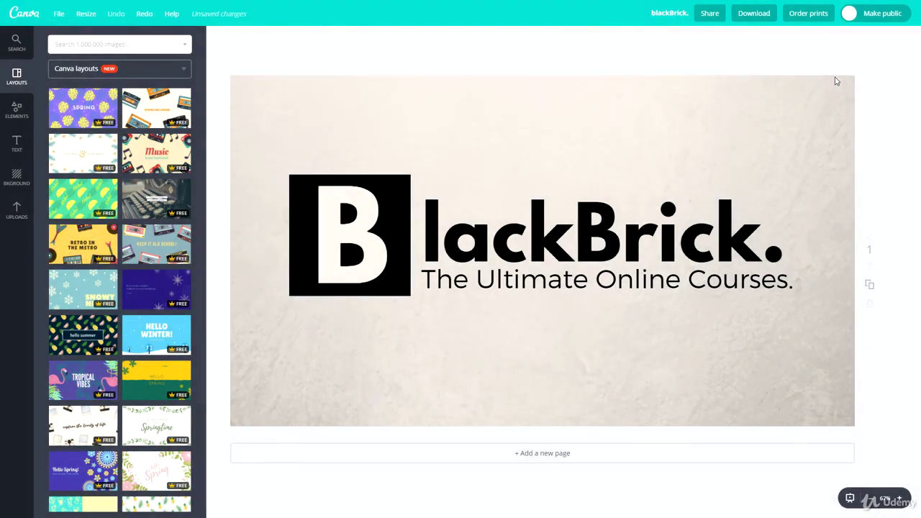